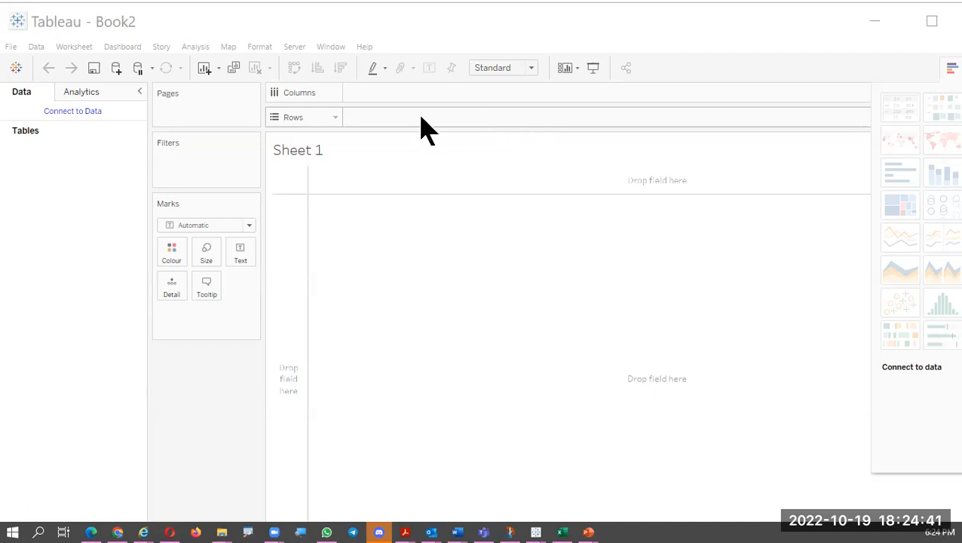
# Step: Connect to the Excel file Practical 2B - Credit Risk Dataset as the data source
pyautogui.click(10, 47)
pyautogui.click(26, 74)
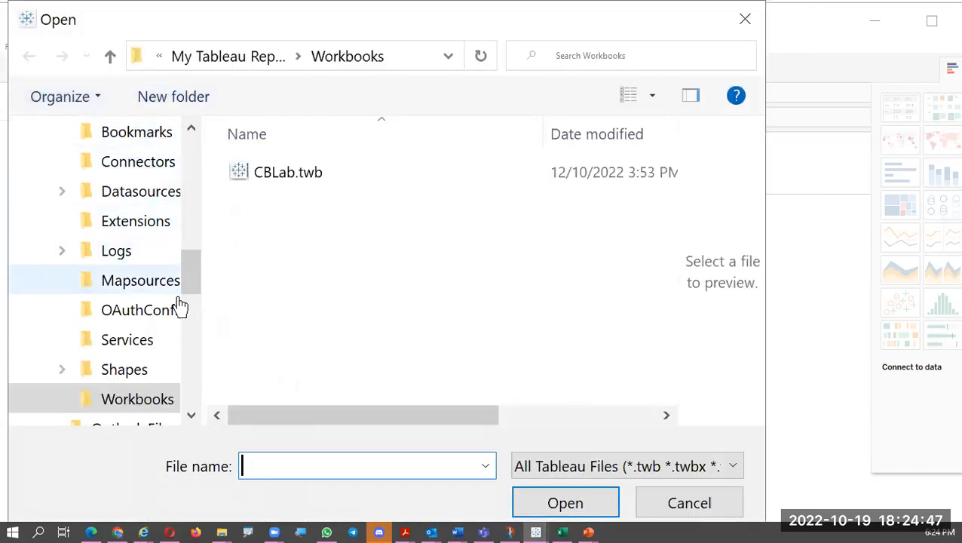
pyautogui.moveTo(190, 290); pyautogui.dragTo(191, 229)
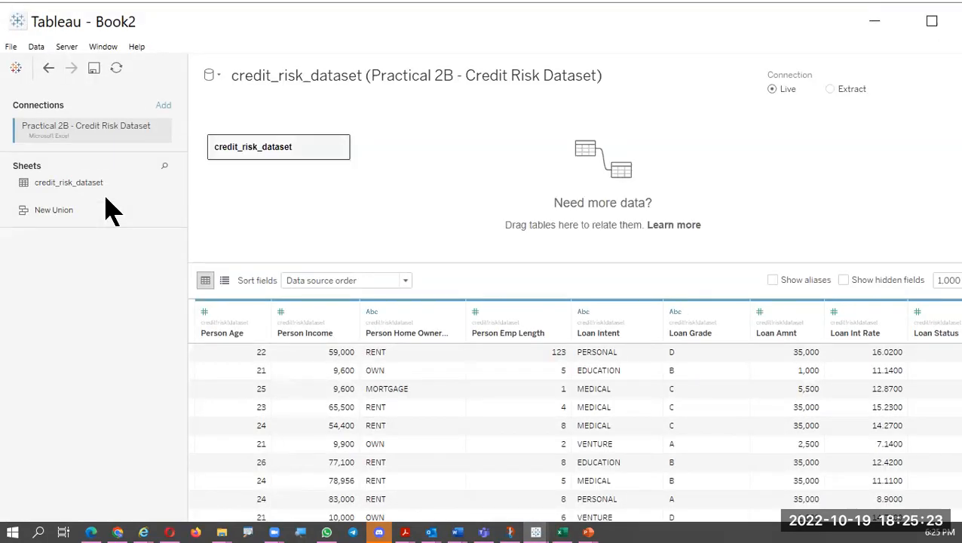
# Step: Maximize the window and go from the data source page to the Sheet 1 worksheet
pyautogui.click(379, 528)
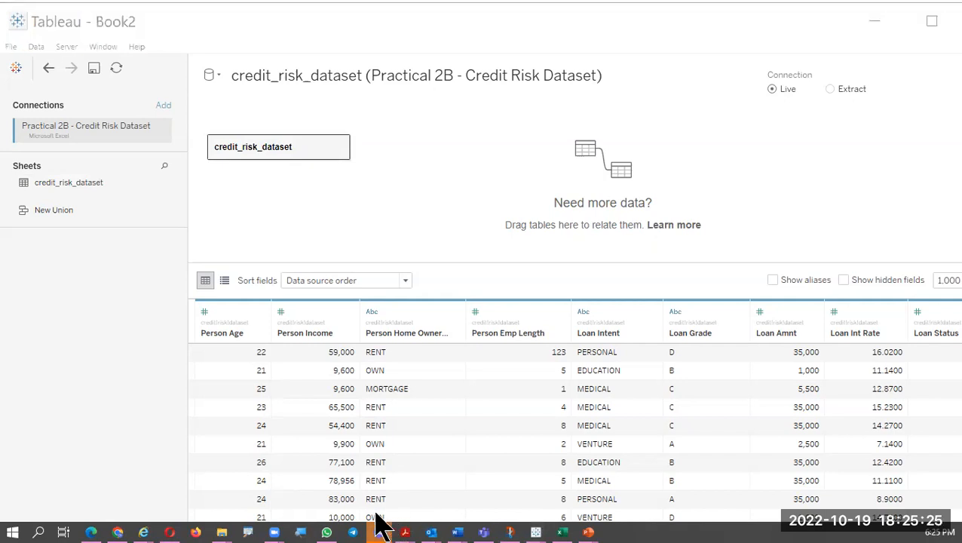
pyautogui.click(378, 527)
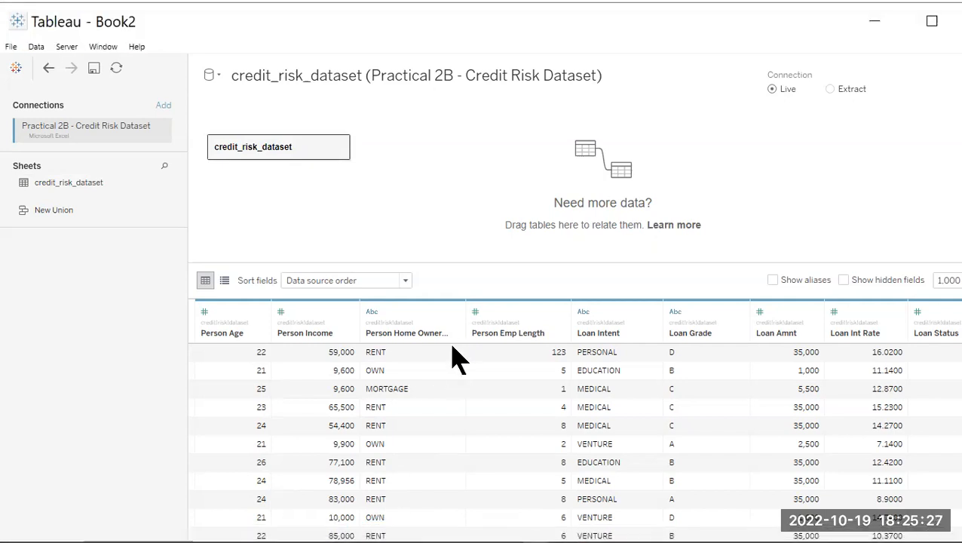
pyautogui.click(932, 23)
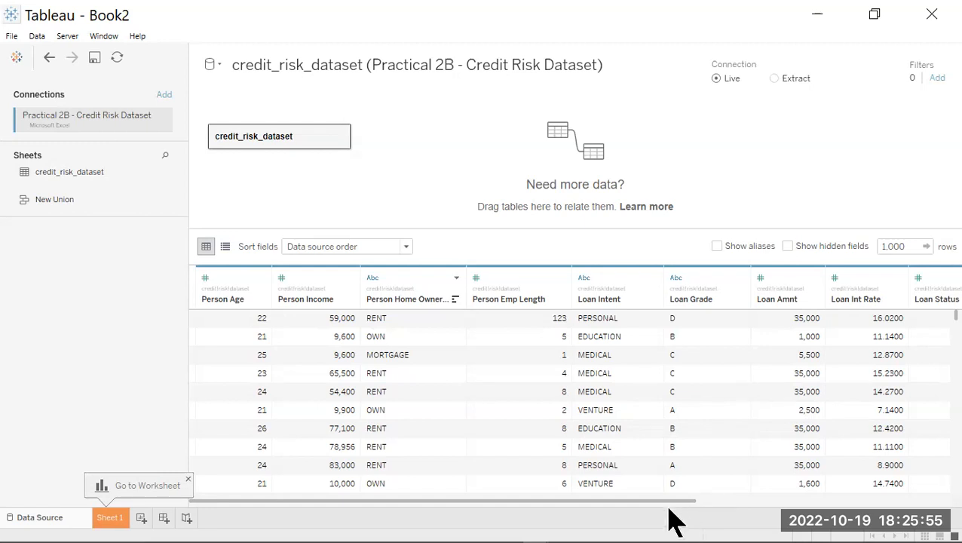
pyautogui.moveTo(670, 503)
pyautogui.mouseDown()
pyautogui.moveTo(834, 499)
pyautogui.moveTo(663, 500)
pyautogui.mouseUp()
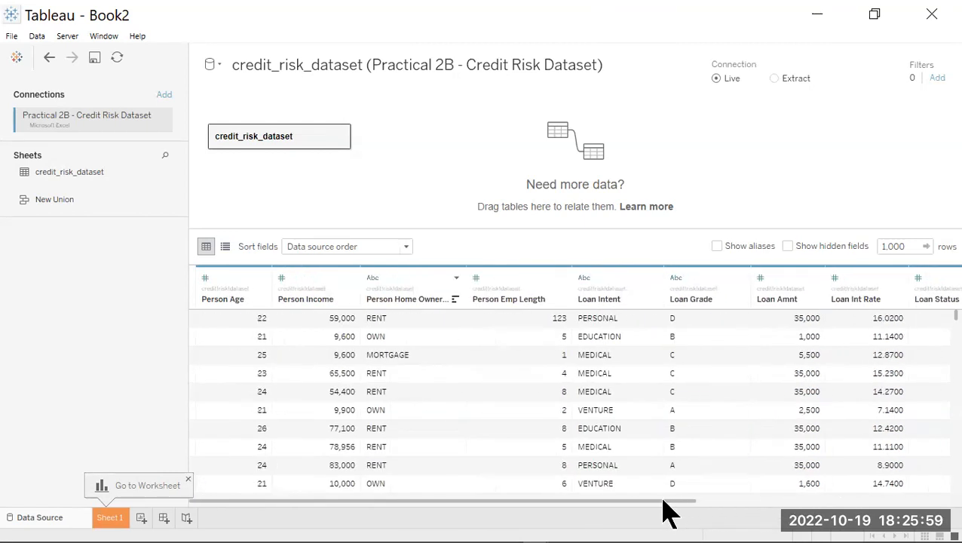
pyautogui.click(110, 518)
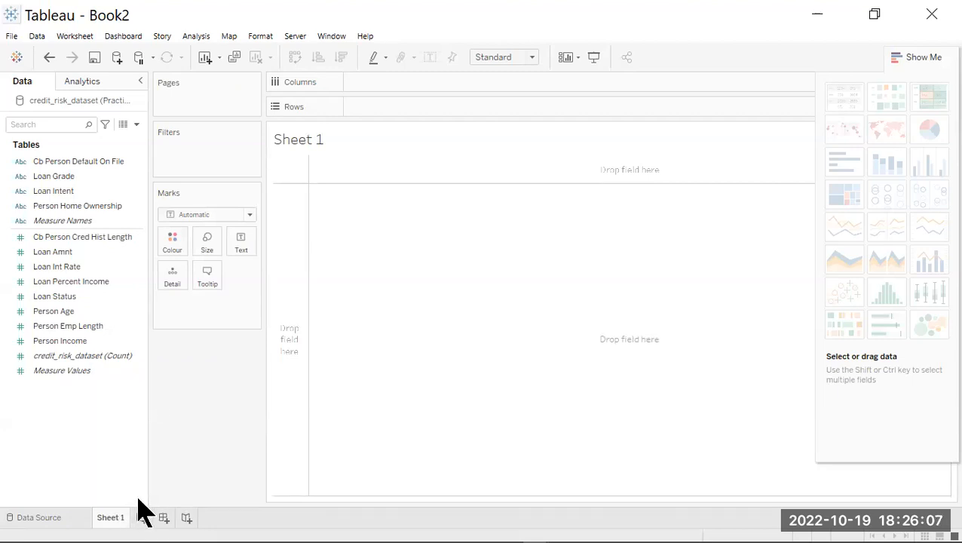
# Step: Place Person Age on Columns and Person Income on Rows to build a scatter plot
pyautogui.click(63, 311)
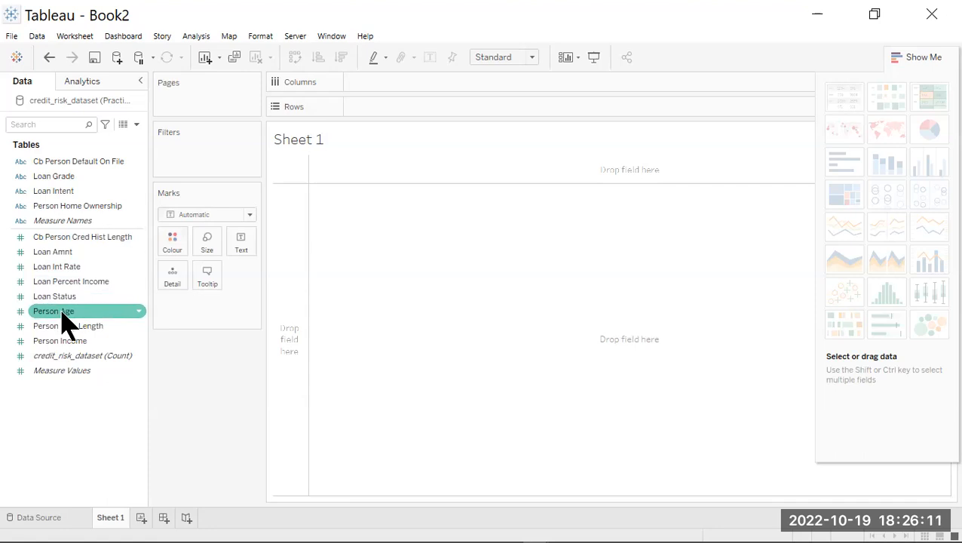
pyautogui.moveTo(63, 321); pyautogui.dragTo(384, 97)
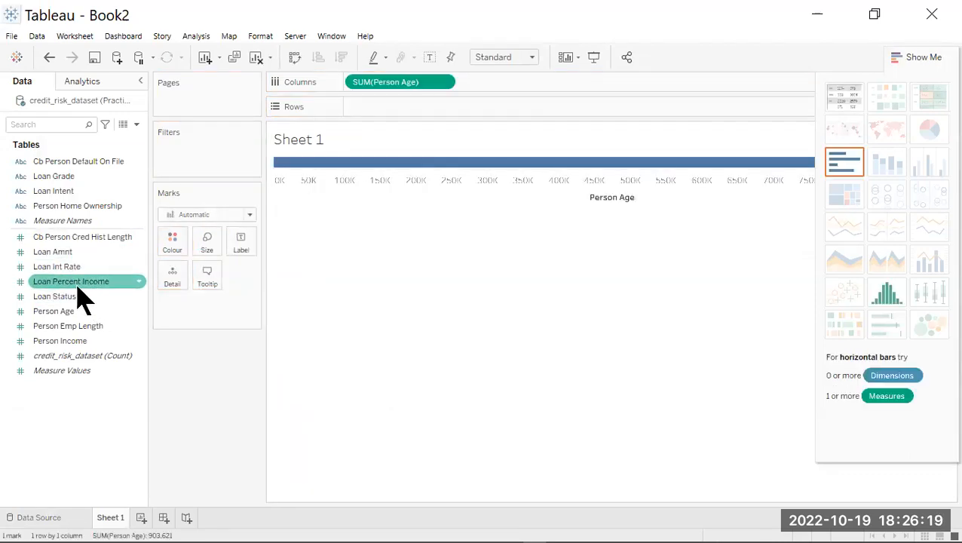
pyautogui.moveTo(78, 341); pyautogui.dragTo(398, 120)
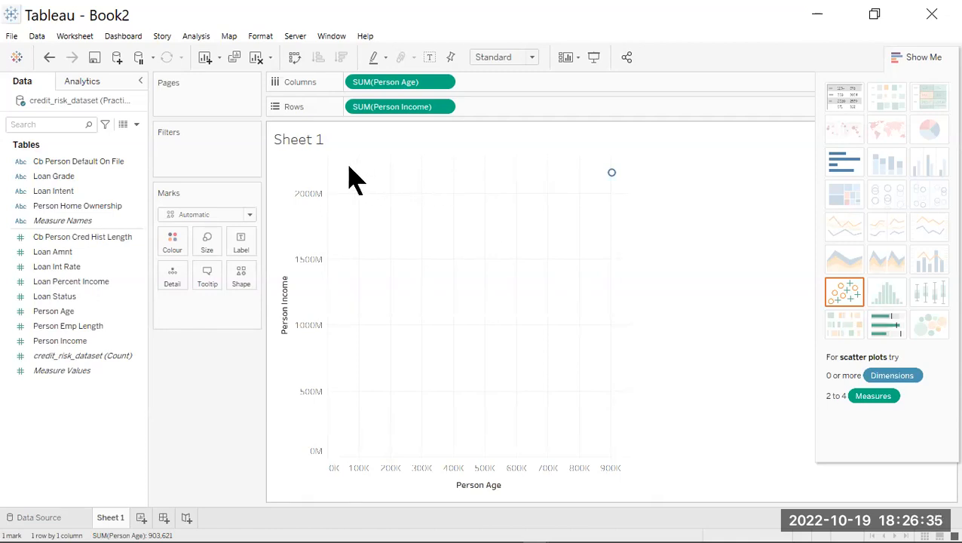
# Step: Turn off measure aggregation so the scatter plot shows every individual record
pyautogui.click(197, 37)
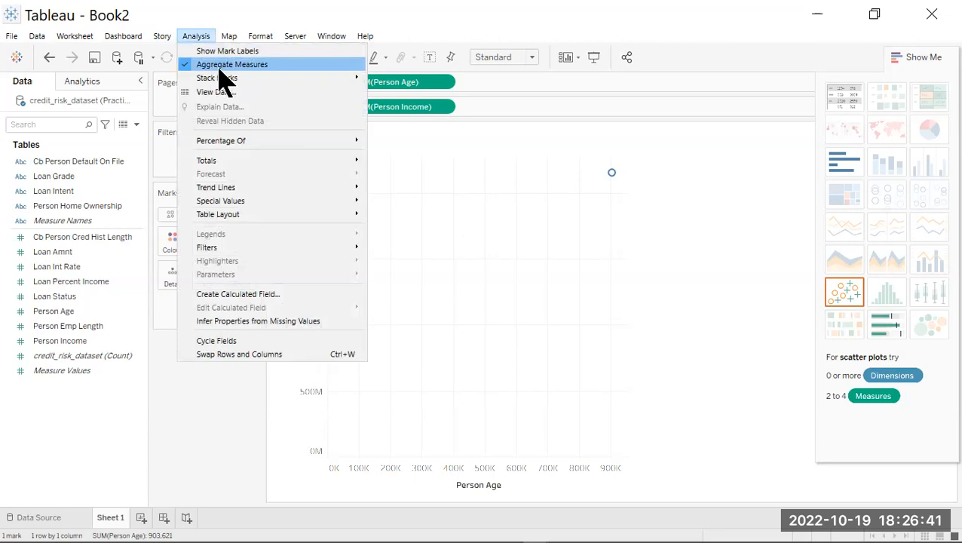
pyautogui.click(417, 117)
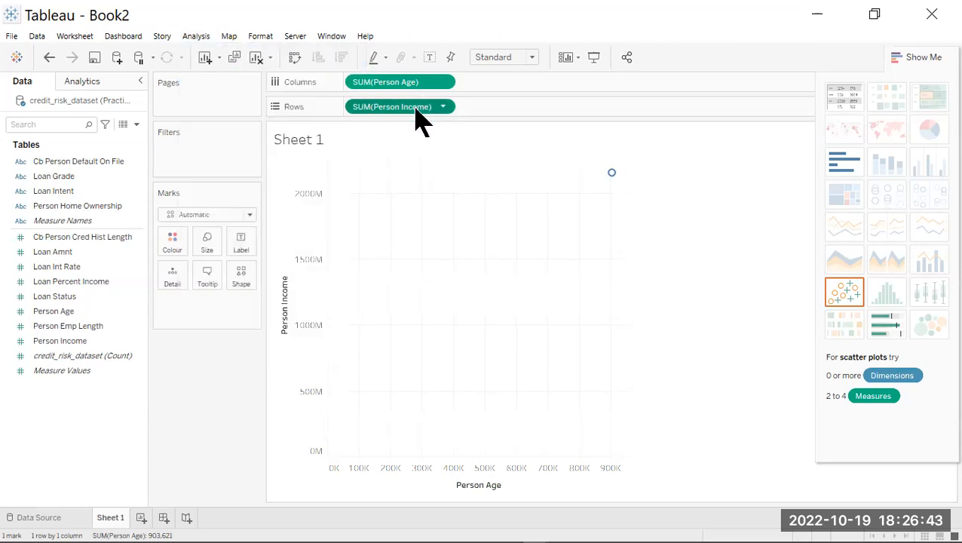
pyautogui.click(195, 38)
pyautogui.click(226, 64)
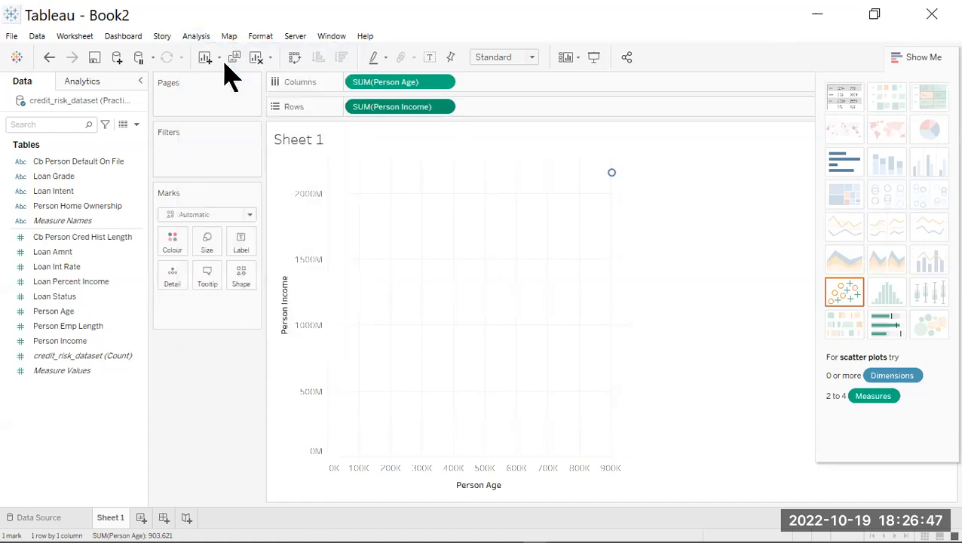
pyautogui.moveTo(408, 386)
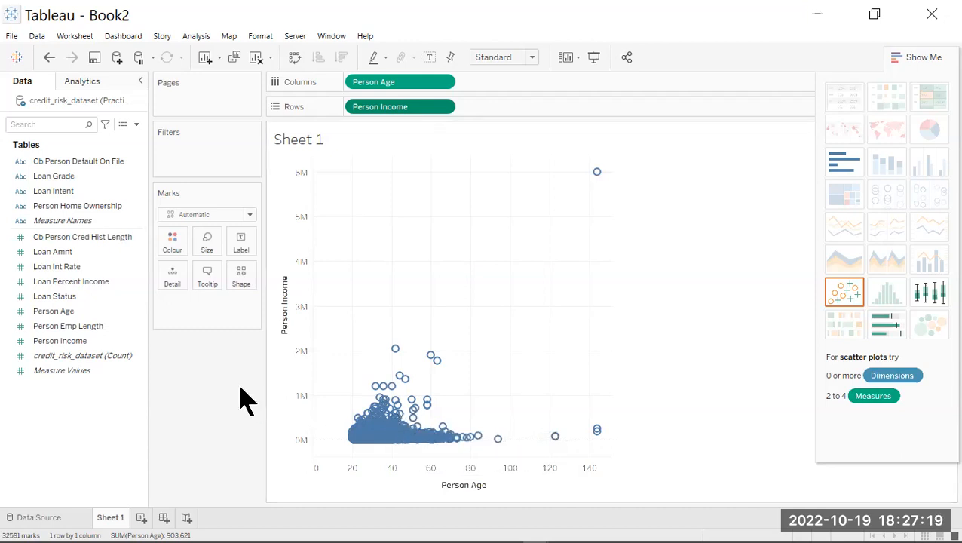
# Step: Apply the Cluster model to the scatter plot of Person Age against Person Income
pyautogui.click(93, 85)
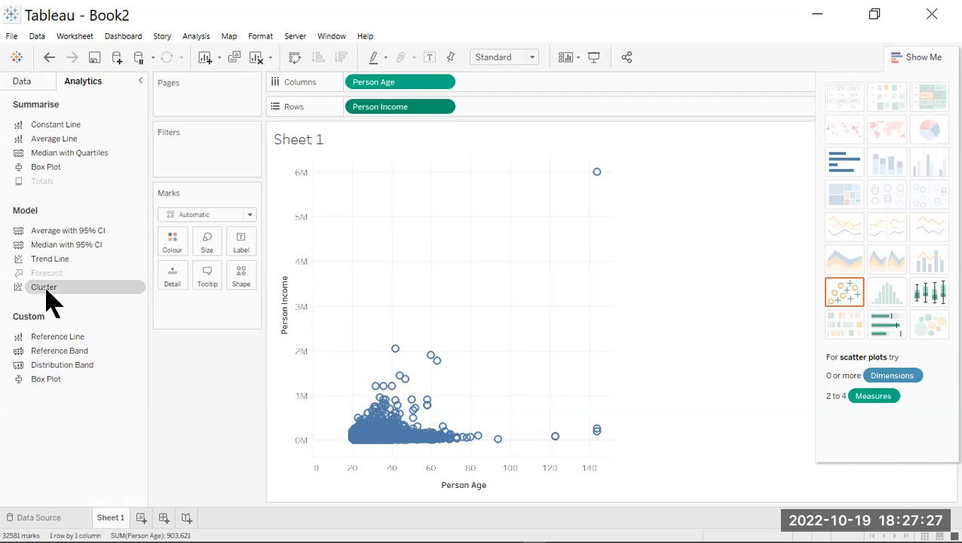
pyautogui.moveTo(46, 289); pyautogui.dragTo(196, 305)
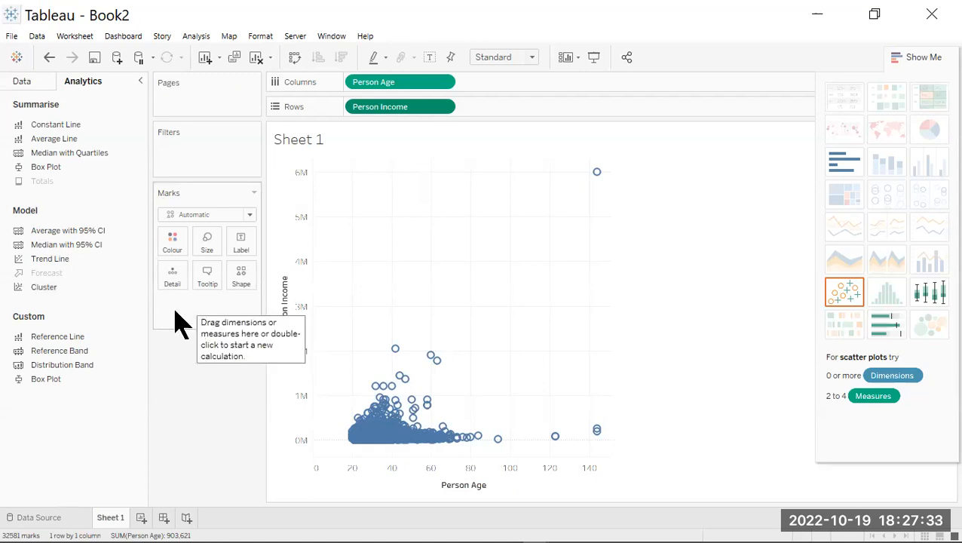
pyautogui.moveTo(45, 290); pyautogui.dragTo(194, 313)
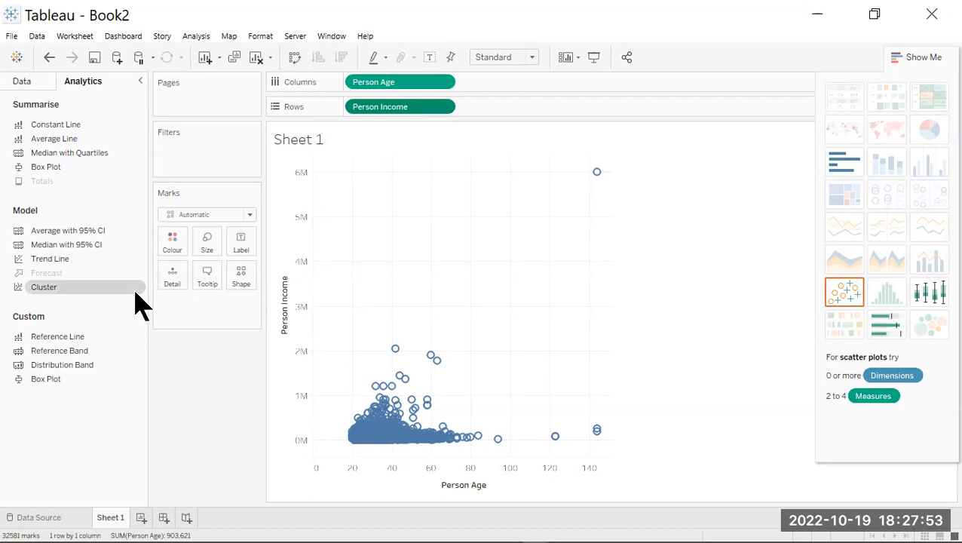
pyautogui.moveTo(79, 291); pyautogui.dragTo(411, 277)
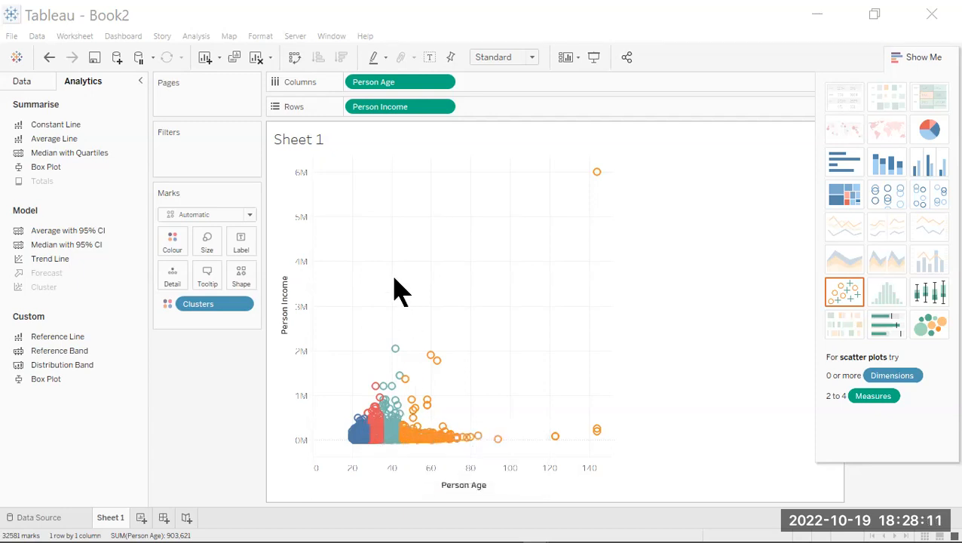
# Step: Open the existing clusters for editing and move their settings dialog over the chart area
pyautogui.rightClick(389, 442)
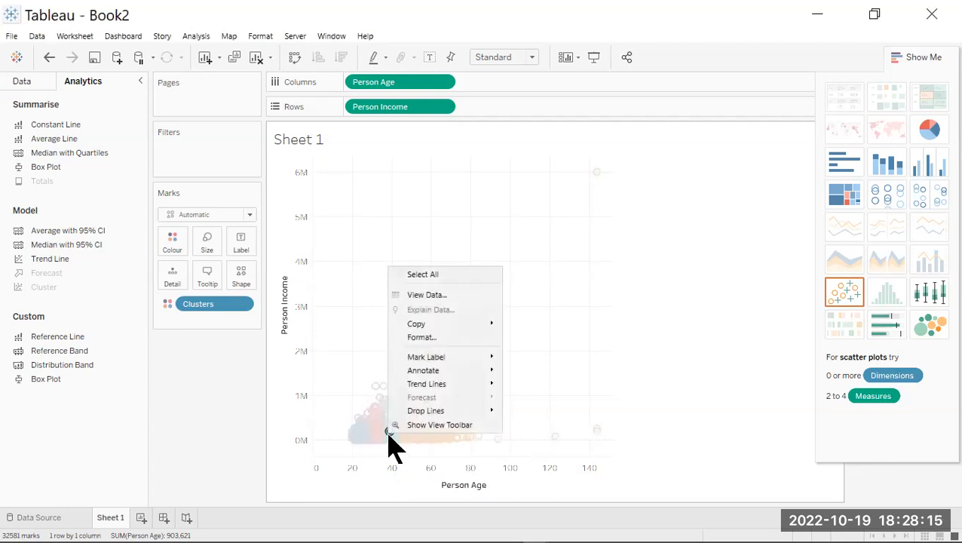
pyautogui.click(226, 315)
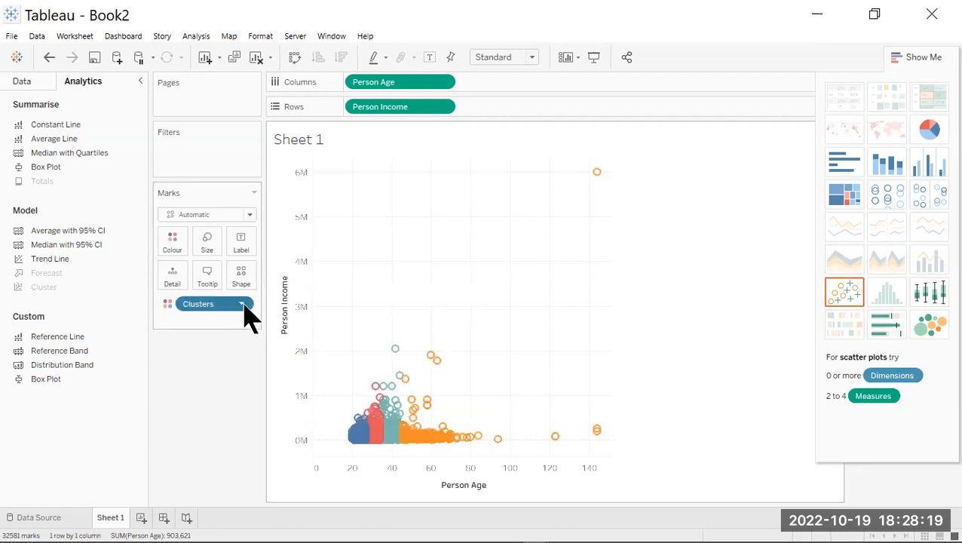
pyautogui.click(243, 305)
pyautogui.click(225, 435)
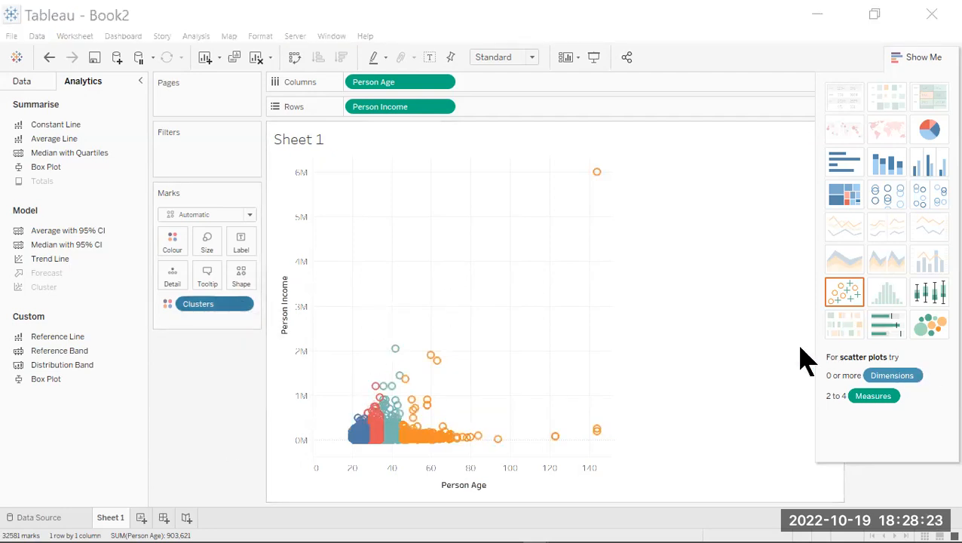
pyautogui.click(243, 304)
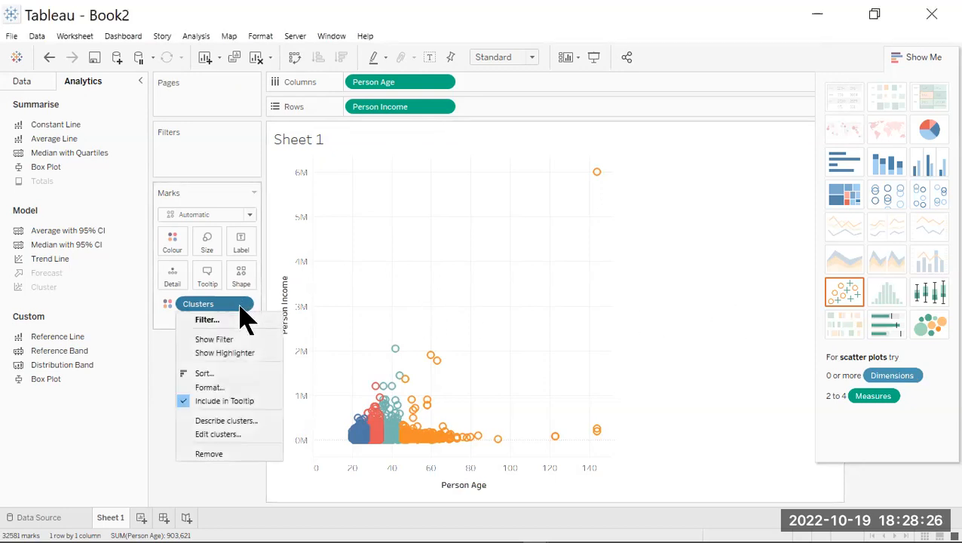
pyautogui.click(215, 435)
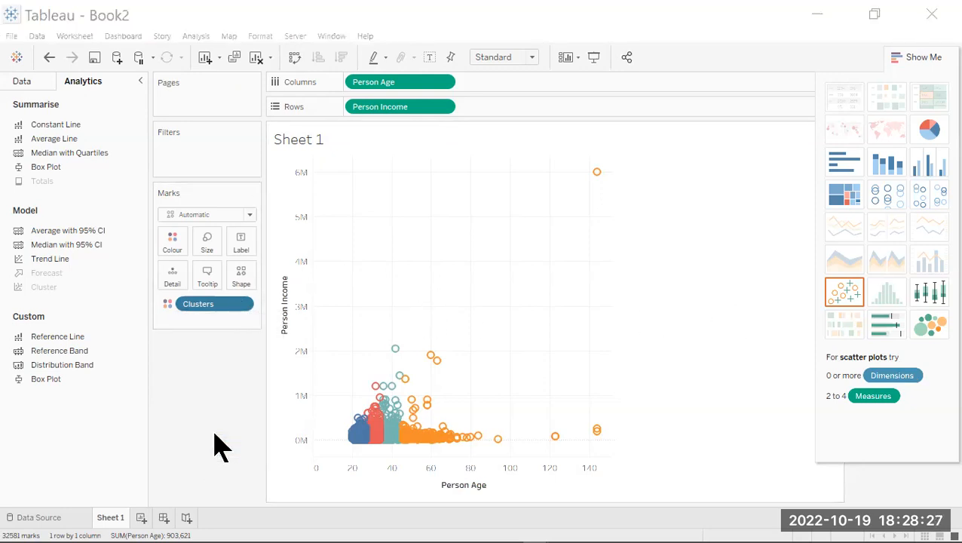
pyautogui.click(222, 303)
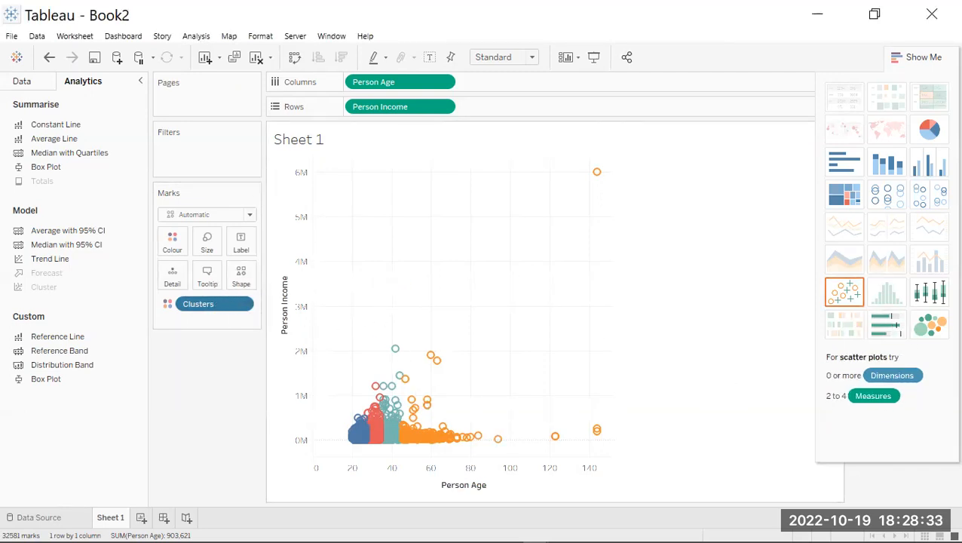
pyautogui.moveTo(959, 203); pyautogui.dragTo(715, 176)
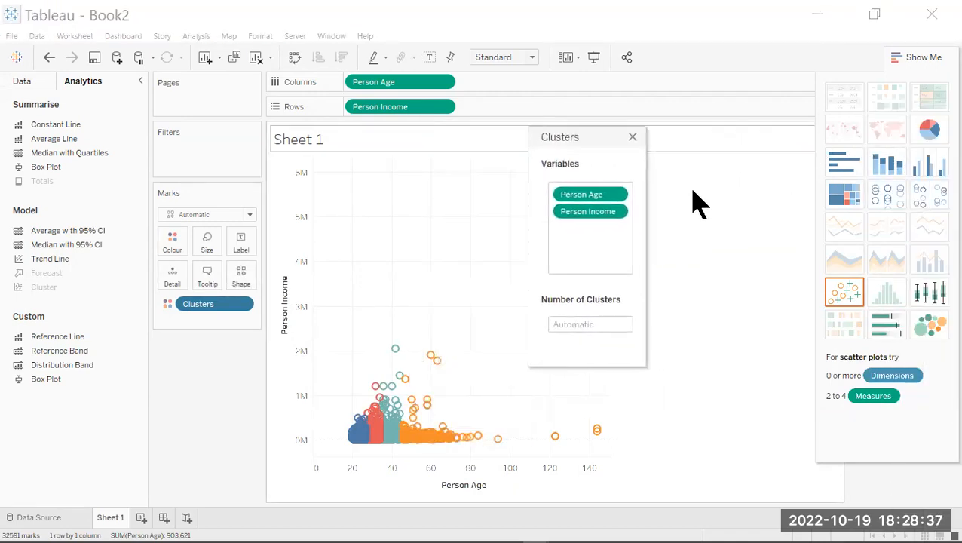
# Step: Try 2, 5 and 6 as the number of clusters and compare the groupings on the scatter plot
pyautogui.write('2')
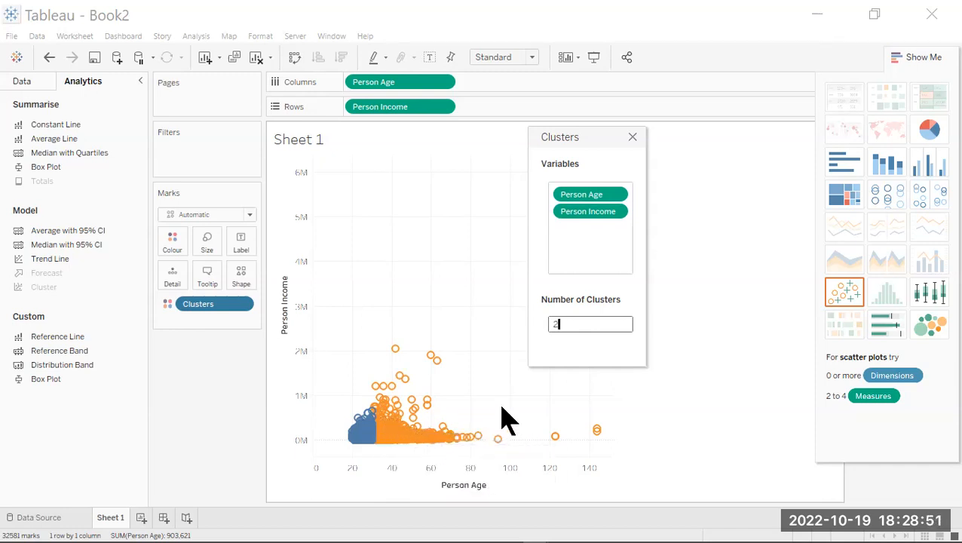
pyautogui.write('5')
pyautogui.press('BackSpace')
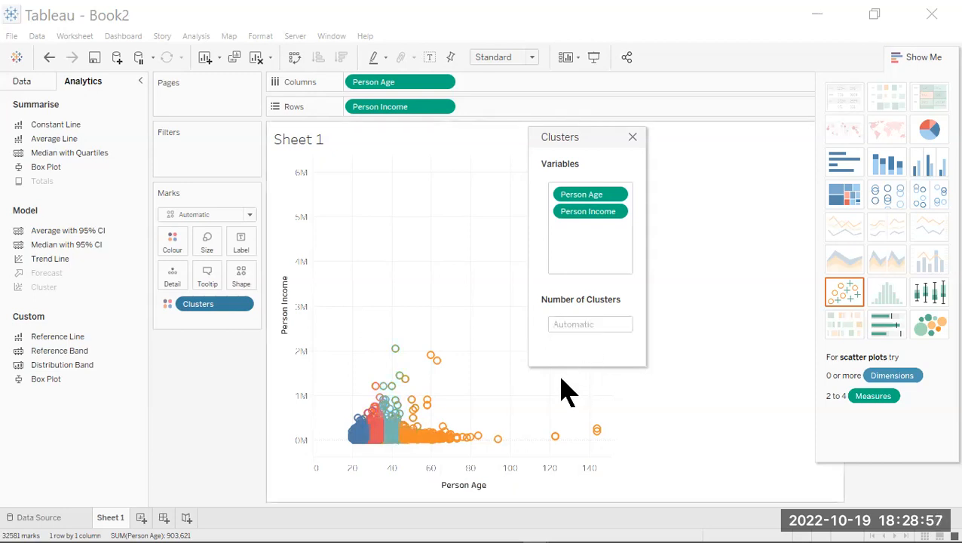
pyautogui.moveTo(398, 449)
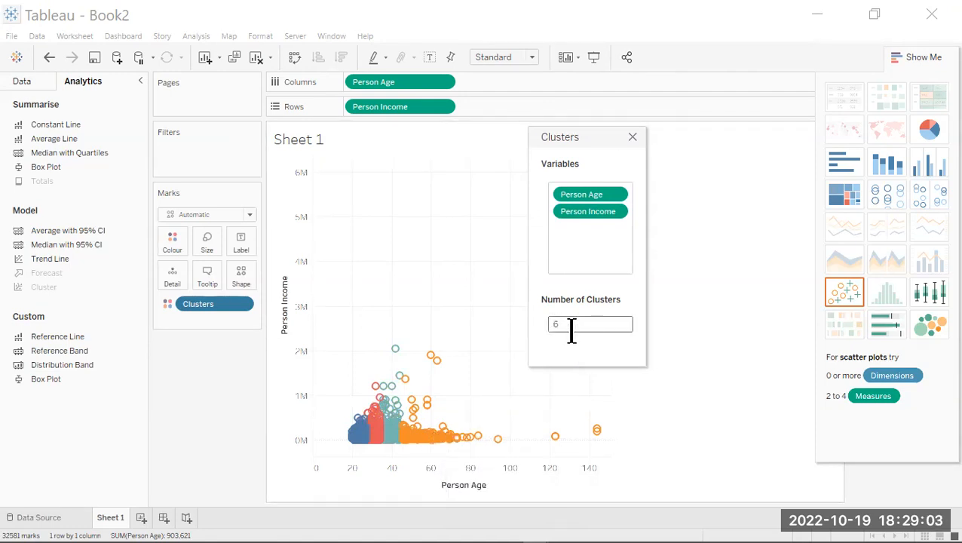
pyautogui.click(544, 391)
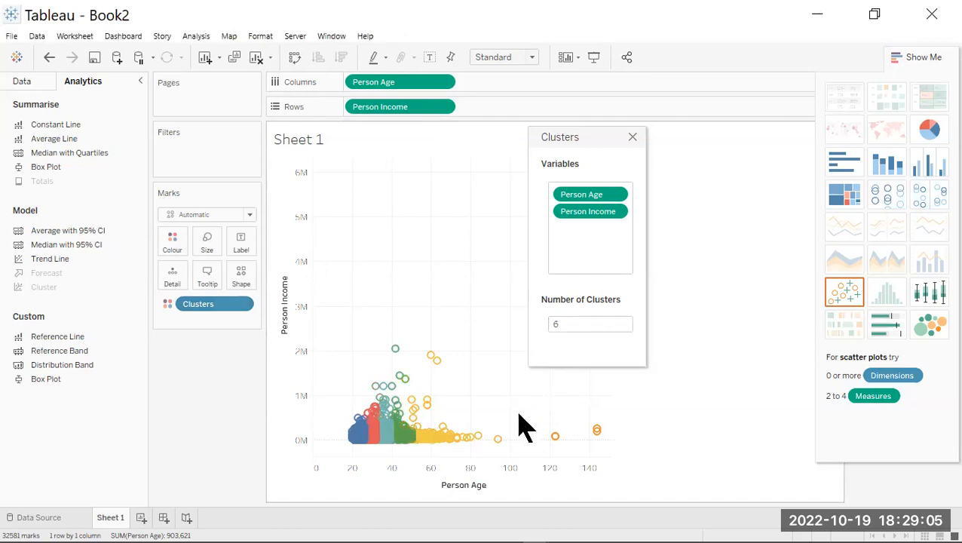
pyautogui.moveTo(596, 434)
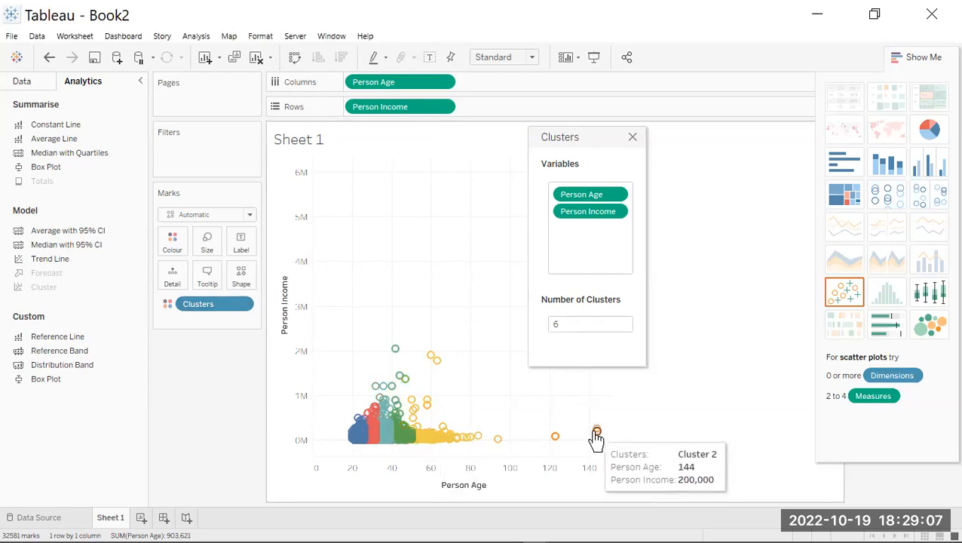
# Step: Set the number of clusters to 4 and close the cluster settings
pyautogui.click(561, 323)
pyautogui.write('4')
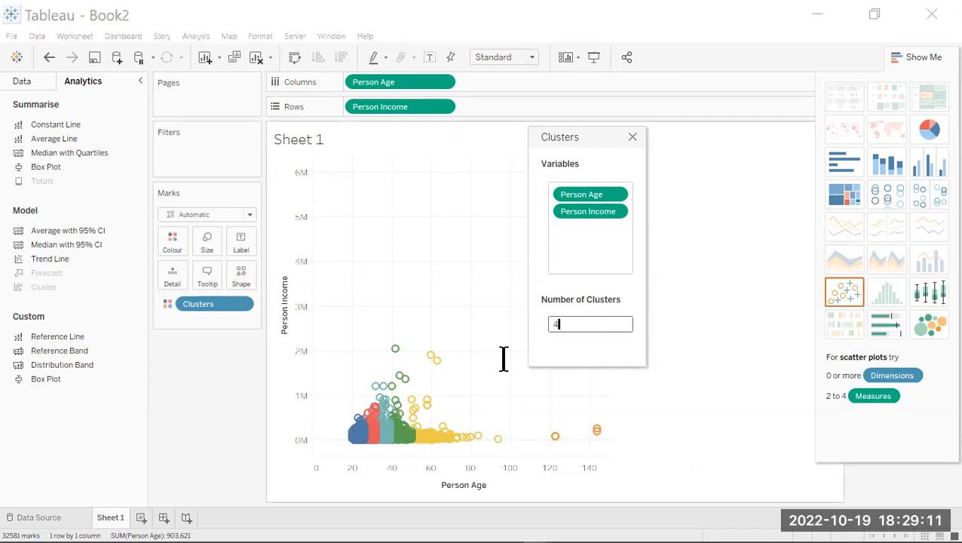
pyautogui.press('Return')
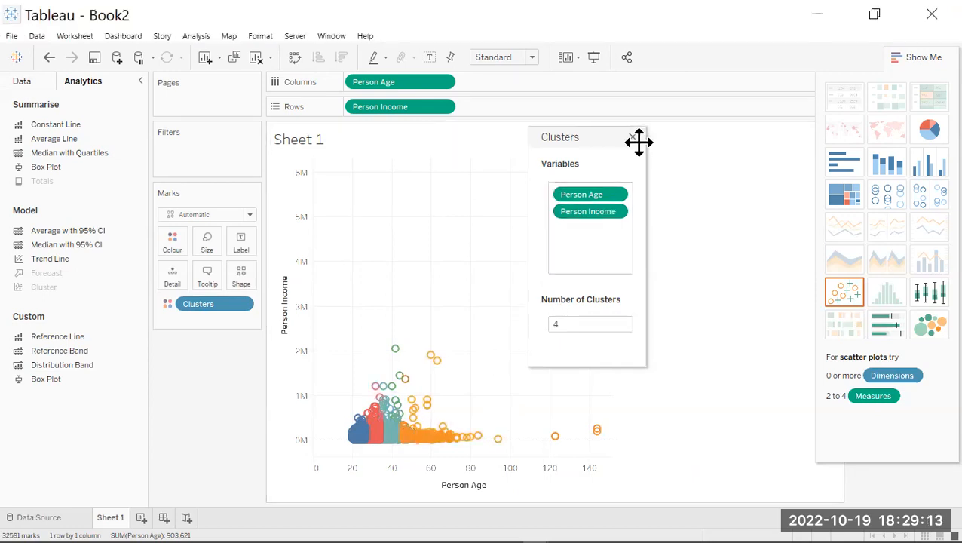
pyautogui.click(635, 137)
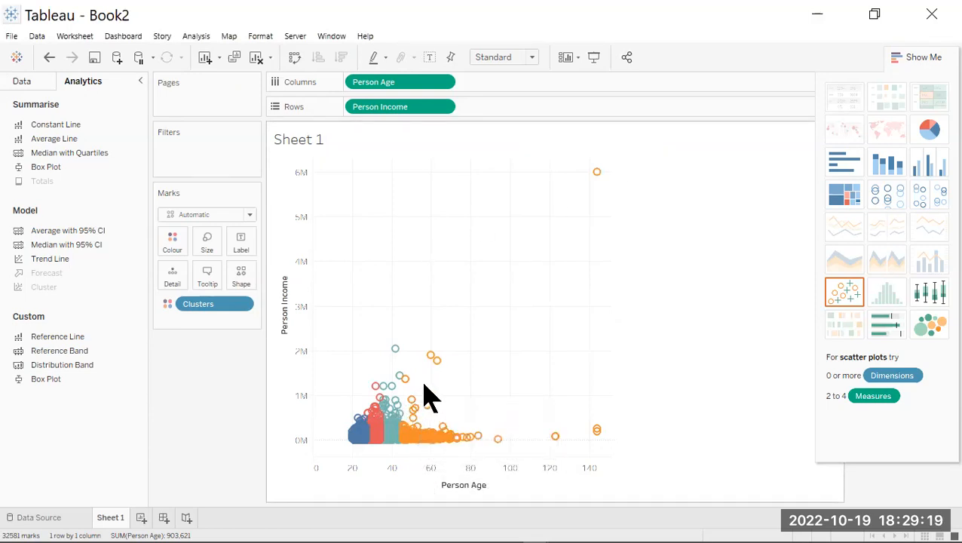
# Step: Review the cluster description with its clustering inputs, summary diagnostics and cluster centres, and close it
pyautogui.click(243, 304)
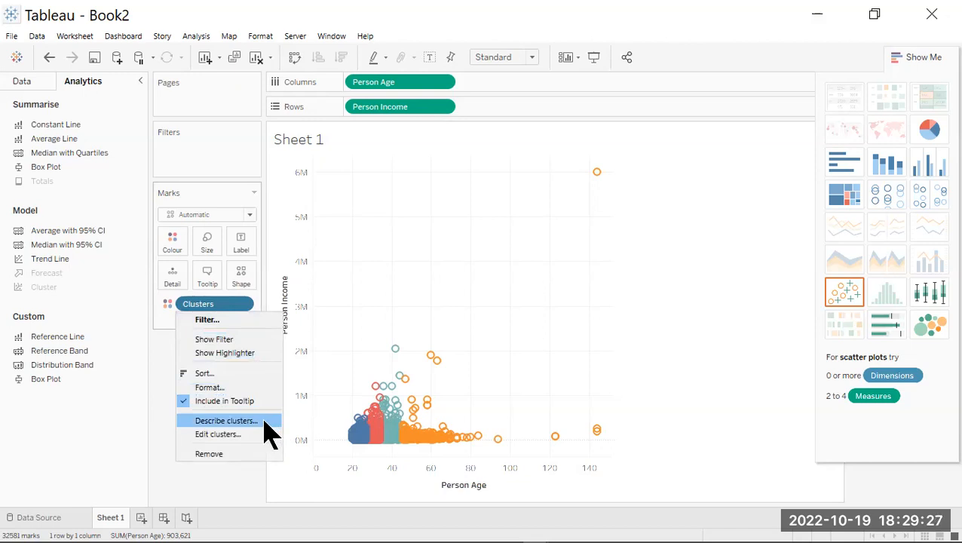
pyautogui.click(227, 421)
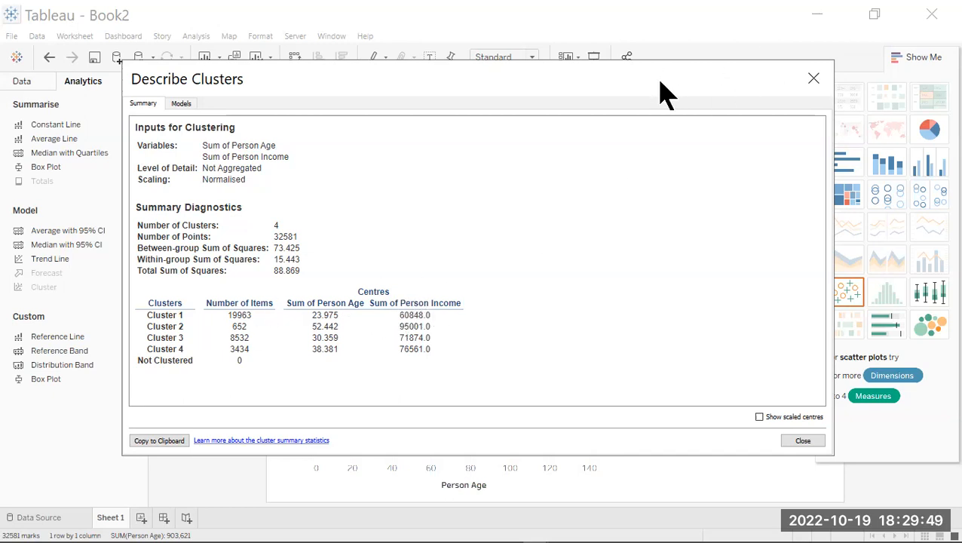
pyautogui.moveTo(662, 91); pyautogui.dragTo(936, 120)
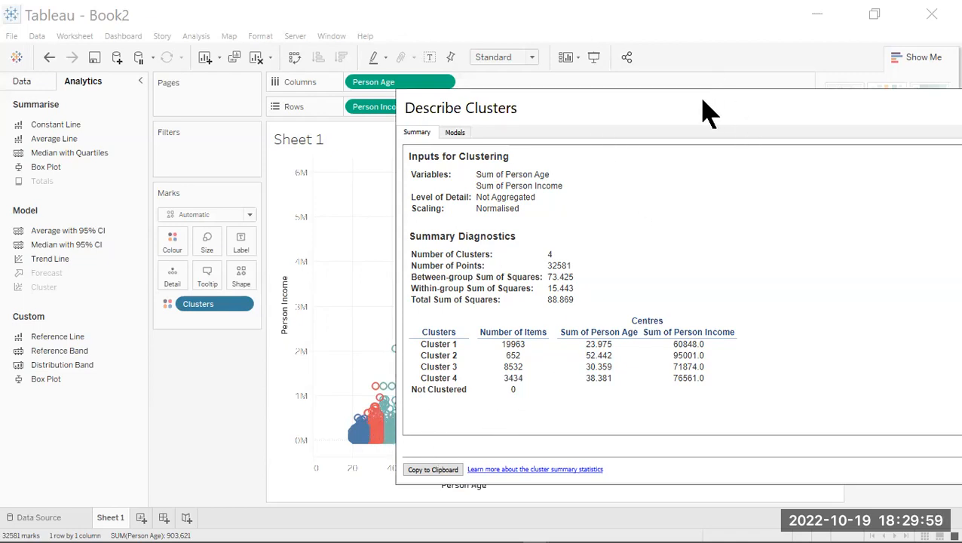
pyautogui.doubleClick(469, 109)
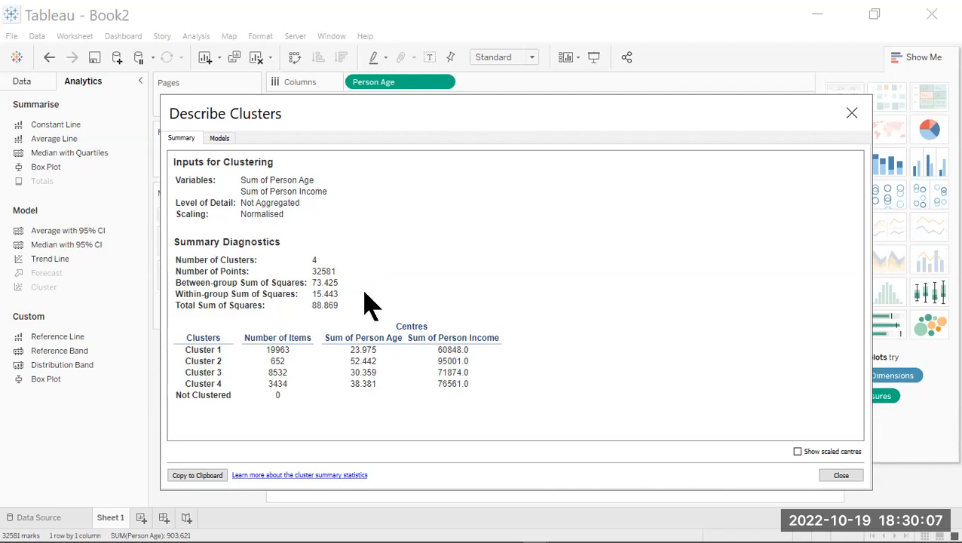
pyautogui.click(842, 476)
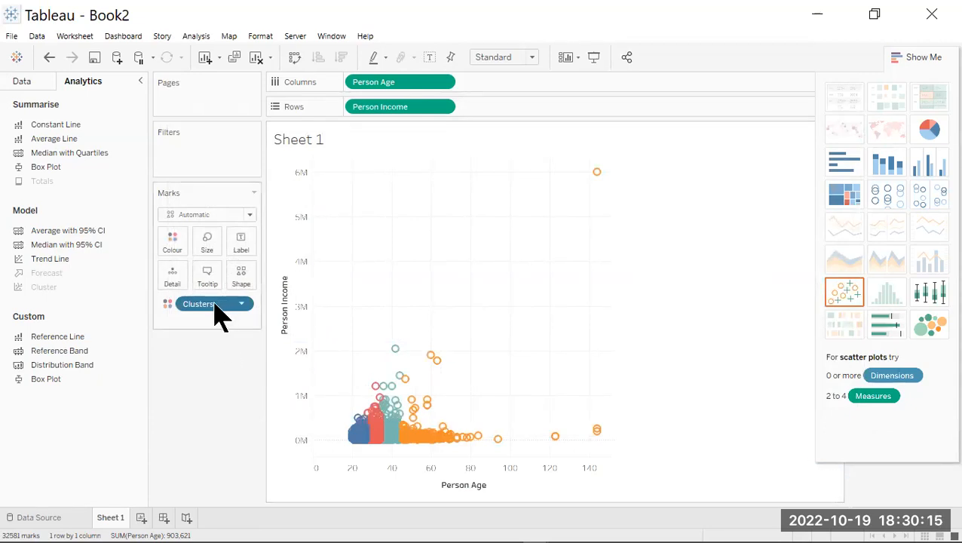
# Step: Remove the Clusters field from Marks and apply the Cluster model to the scatter plot again
pyautogui.moveTo(212, 317); pyautogui.dragTo(65, 295)
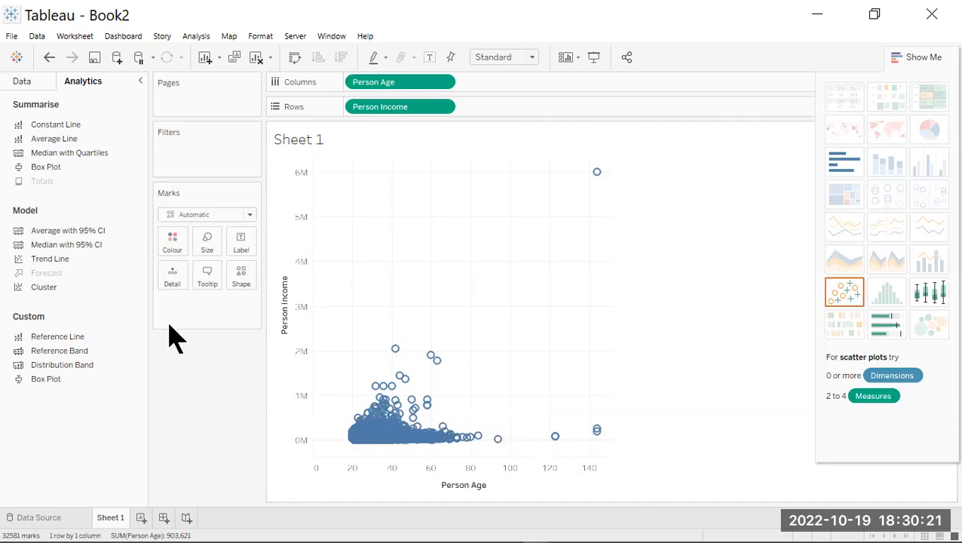
pyautogui.moveTo(57, 290); pyautogui.dragTo(217, 318)
pyautogui.moveTo(56, 296); pyautogui.dragTo(362, 315)
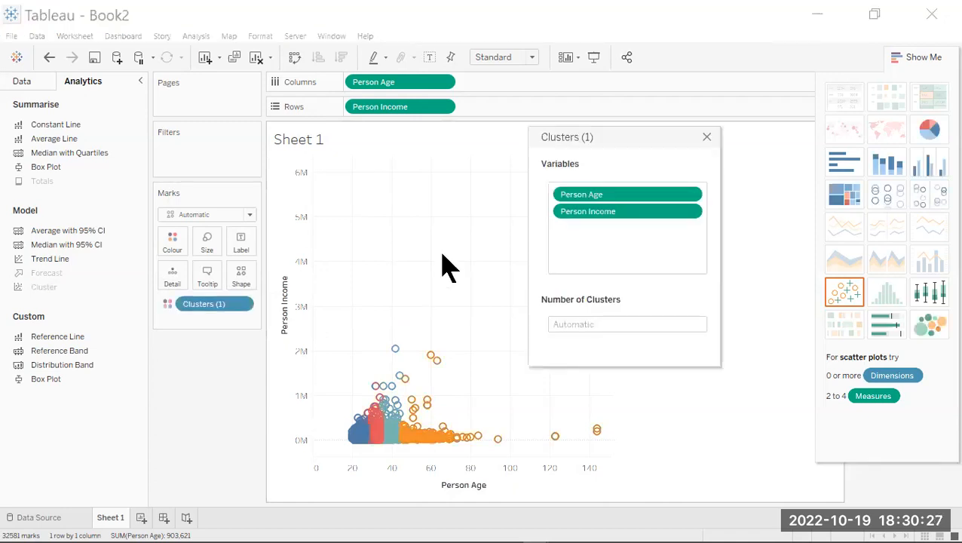